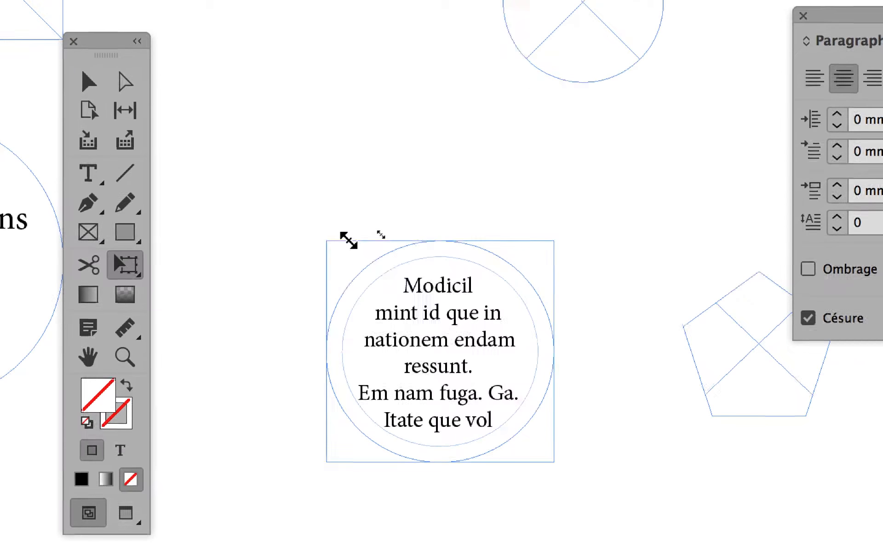
Scale the circular text frame together with its text using Free Transform, finishing at about 39 × 38 mm
{"action": "left_click_drag", "start_coordinate": [348, 240], "coordinate": [142, 70]}
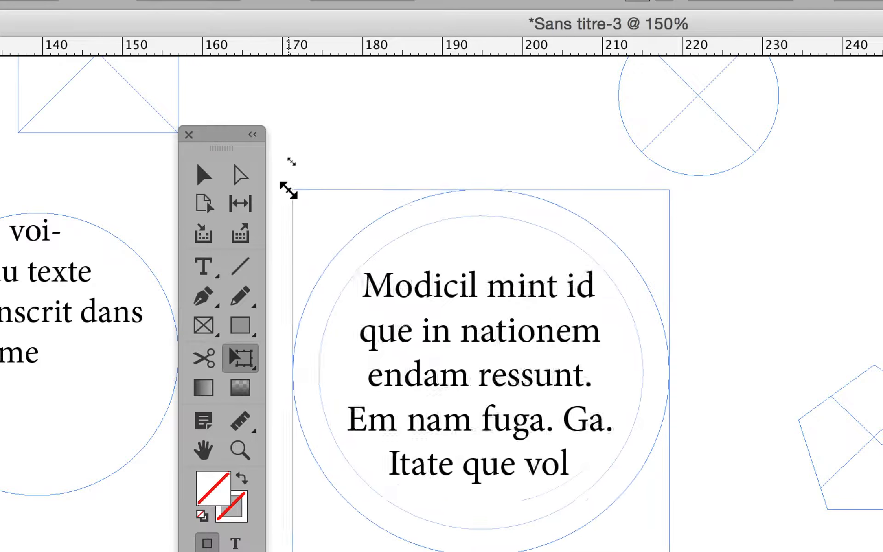
{"action": "left_click_drag", "start_coordinate": [289, 189], "coordinate": [494, 327]}
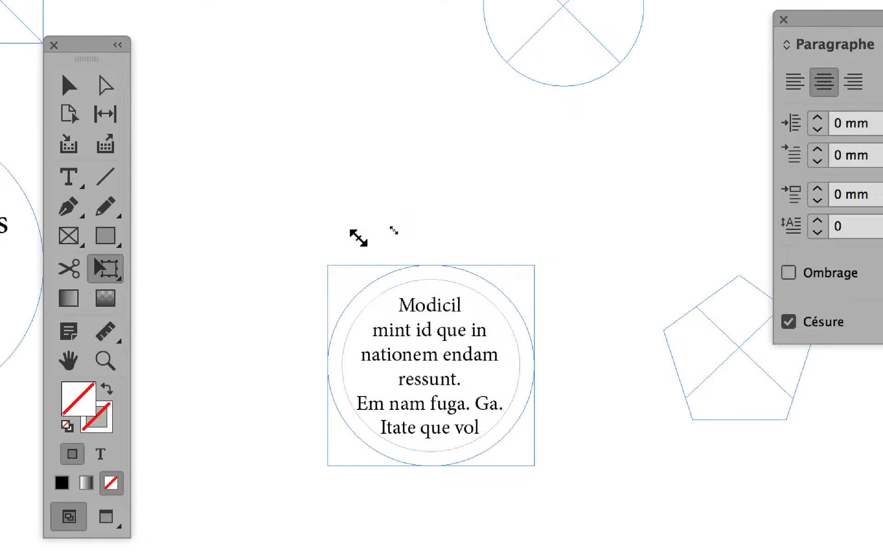
{"action": "left_click_drag", "start_coordinate": [358, 238], "coordinate": [184, 120]}
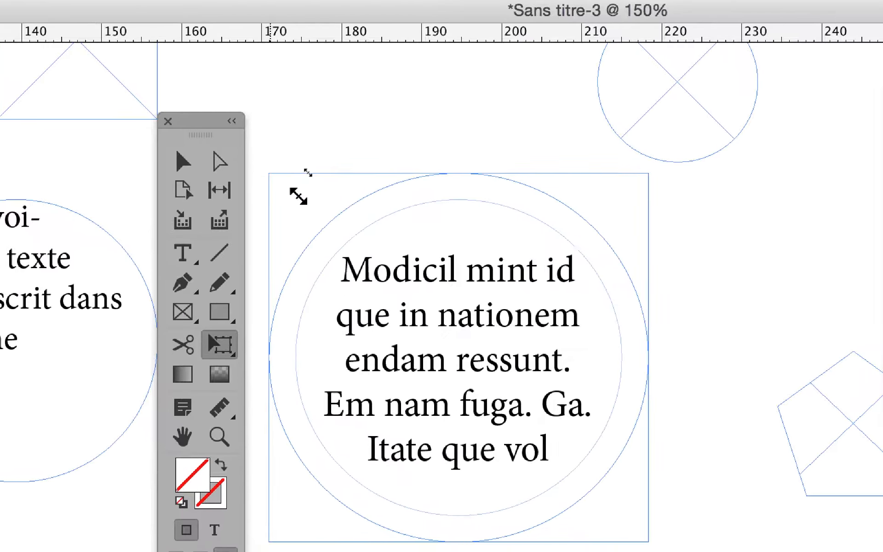
{"action": "left_click_drag", "start_coordinate": [299, 197], "coordinate": [351, 225]}
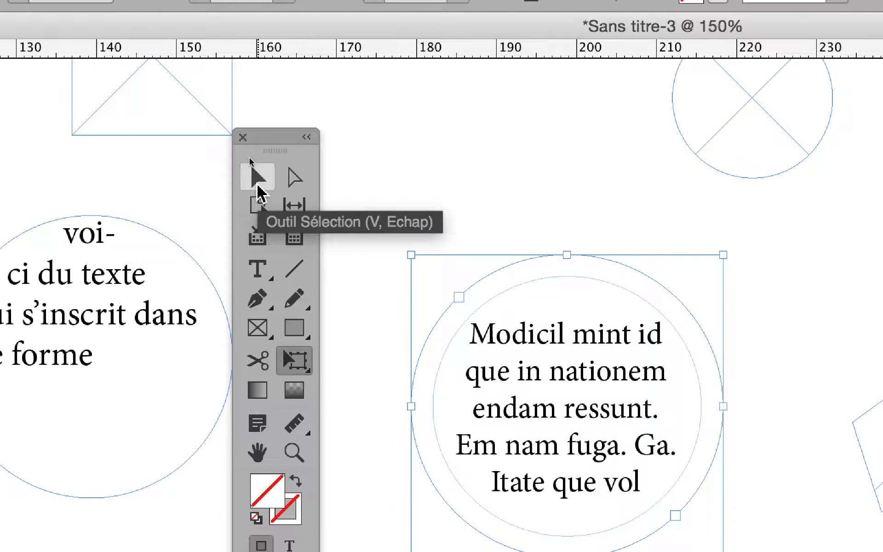
Select the circular text frame with the Selection tool and make colour formatting apply to the container instead of the text
{"action": "left_click", "coordinate": [257, 186]}
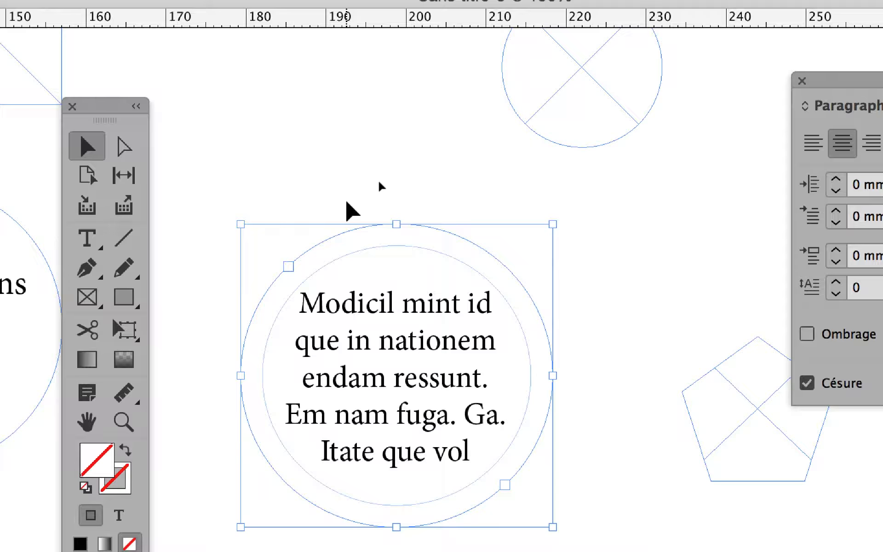
{"action": "left_click", "coordinate": [466, 215]}
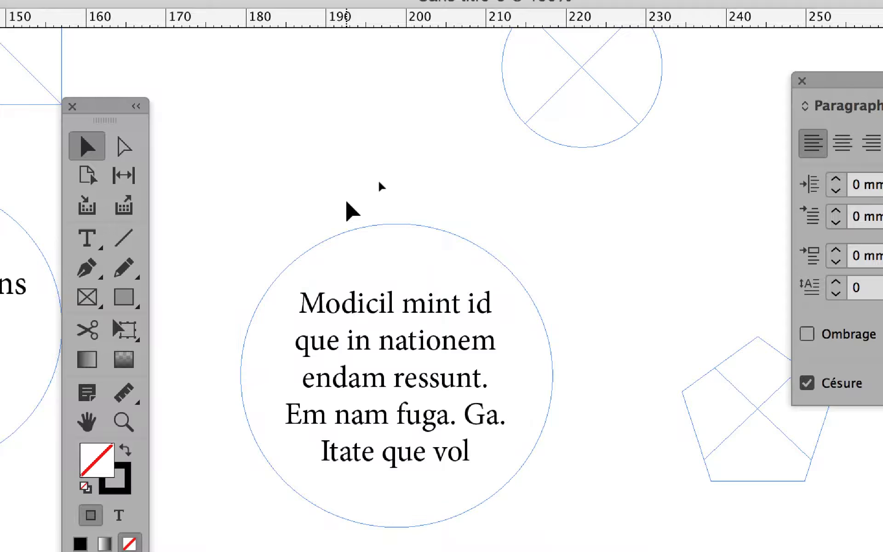
{"action": "left_click", "coordinate": [353, 213]}
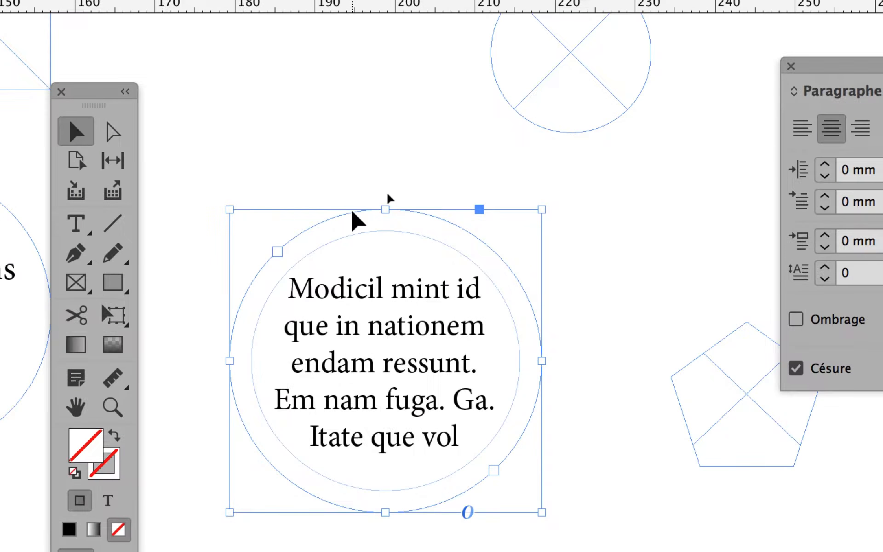
{"action": "left_click", "coordinate": [345, 179]}
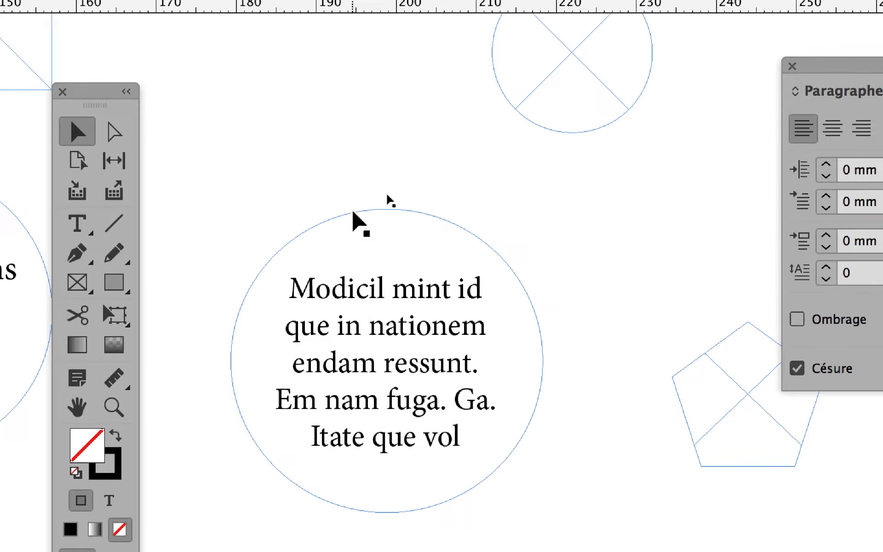
{"action": "left_click", "coordinate": [351, 213]}
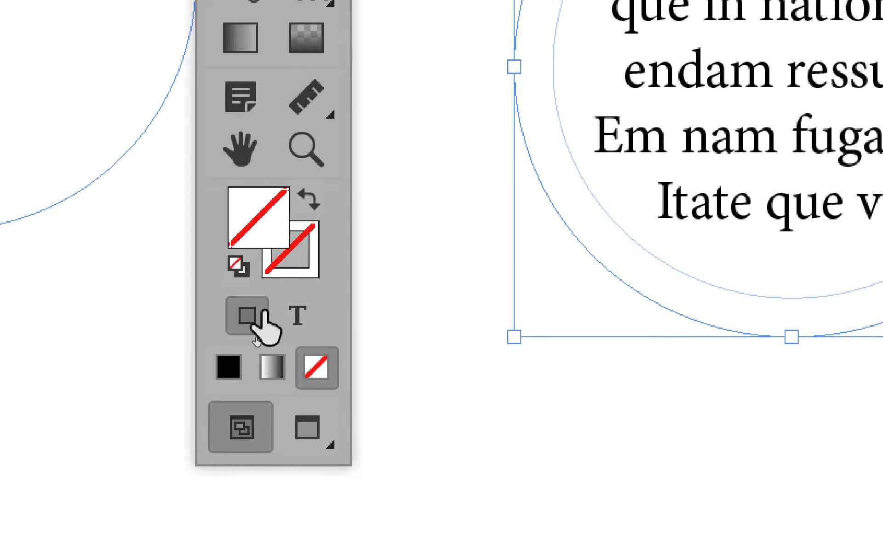
{"action": "left_click", "coordinate": [296, 316]}
{"action": "left_click", "coordinate": [258, 313]}
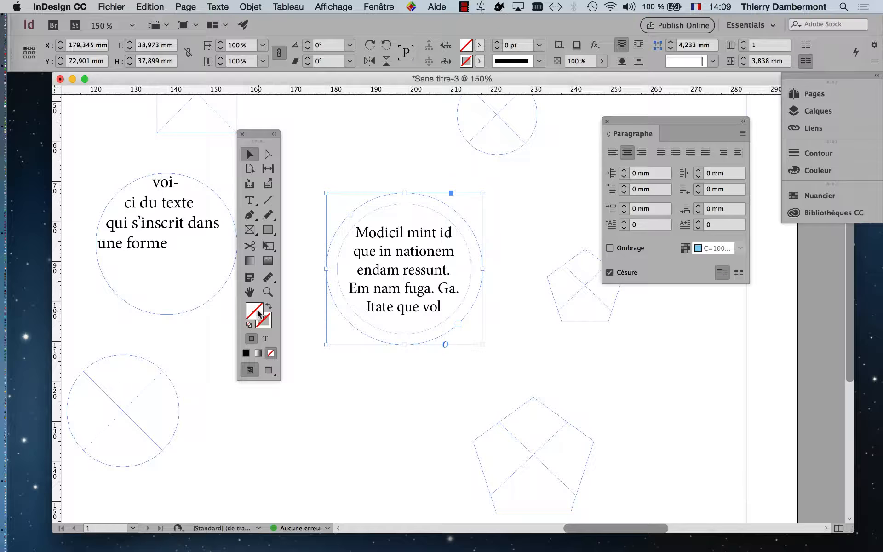
Move the Tools panel clear of the text frame and show the Nuancier panel as a separate floating panel
{"action": "left_click_drag", "start_coordinate": [260, 139], "coordinate": [93, 110]}
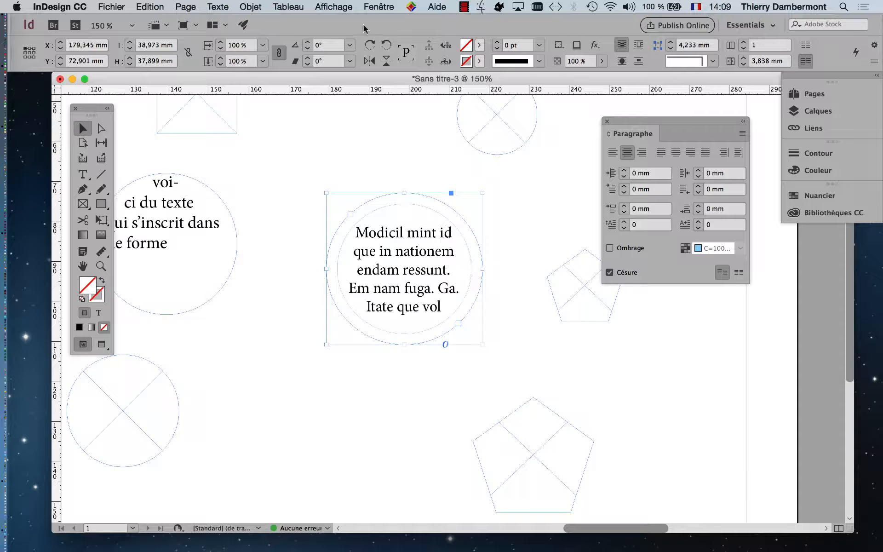
{"action": "left_click", "coordinate": [376, 5]}
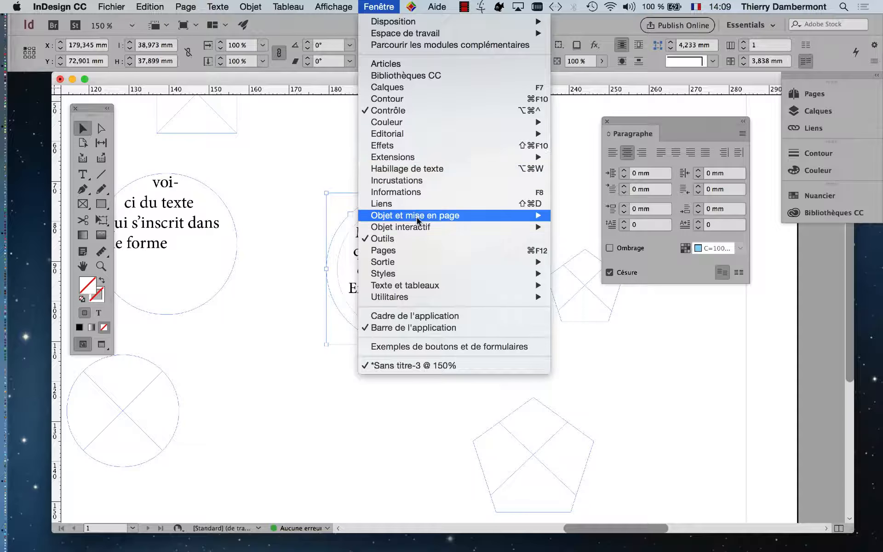
{"action": "mouse_move", "coordinate": [417, 123]}
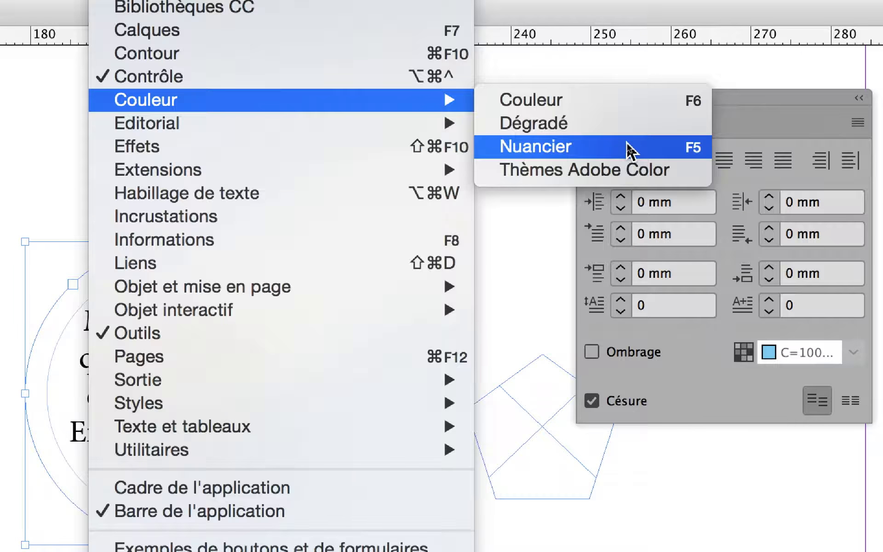
{"action": "left_click", "coordinate": [628, 146]}
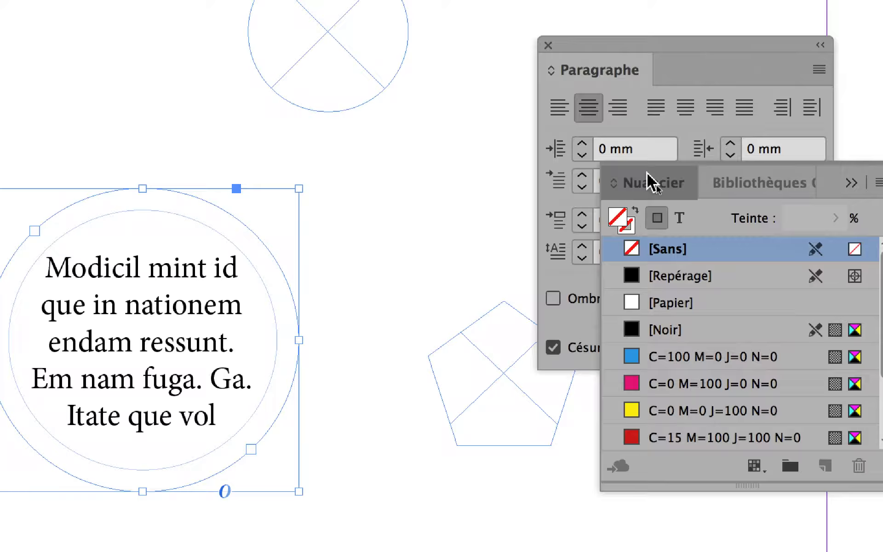
{"action": "left_click_drag", "start_coordinate": [689, 235], "coordinate": [516, 135]}
Collapse the Bibliothèques CC panel, then place the Nuancier panel beside the text frame and enlarge it to show every swatch
{"action": "left_click", "coordinate": [639, 111]}
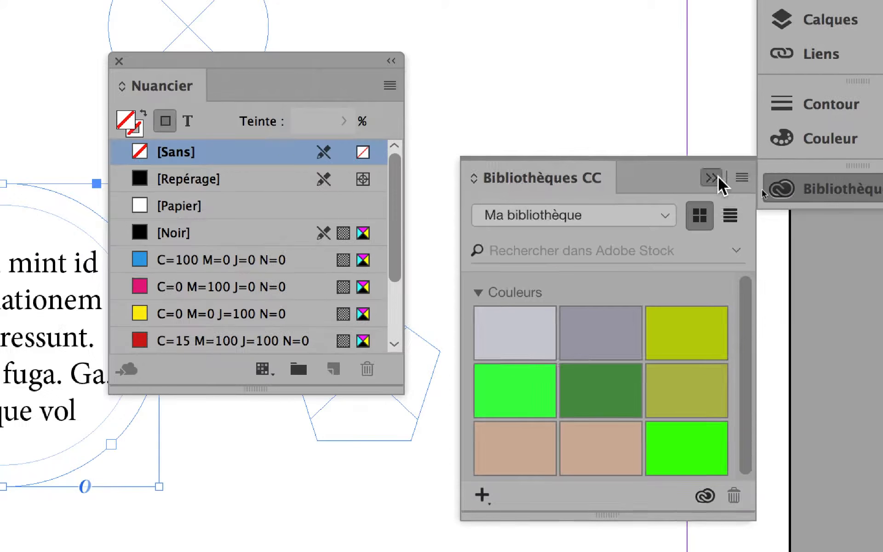
{"action": "left_click", "coordinate": [718, 179]}
{"action": "left_click_drag", "start_coordinate": [503, 96], "coordinate": [606, 92]}
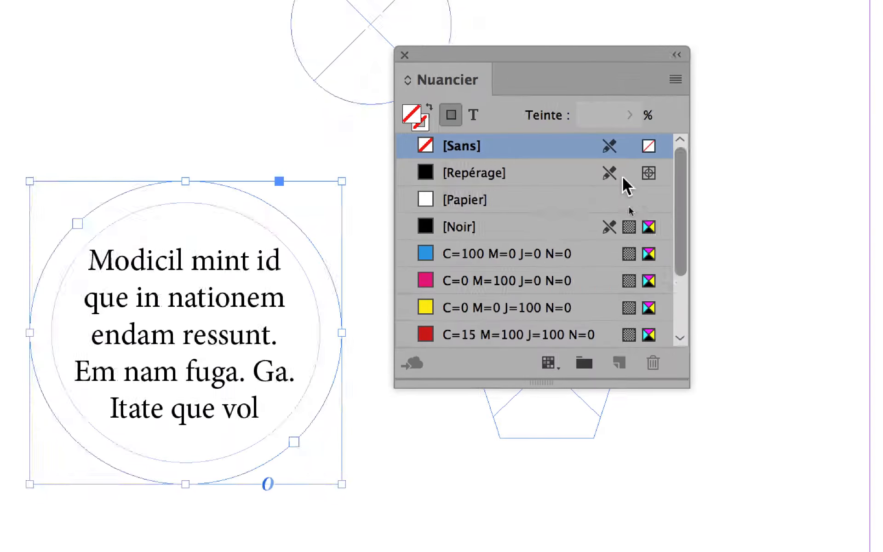
{"action": "left_click_drag", "start_coordinate": [644, 249], "coordinate": [643, 285]}
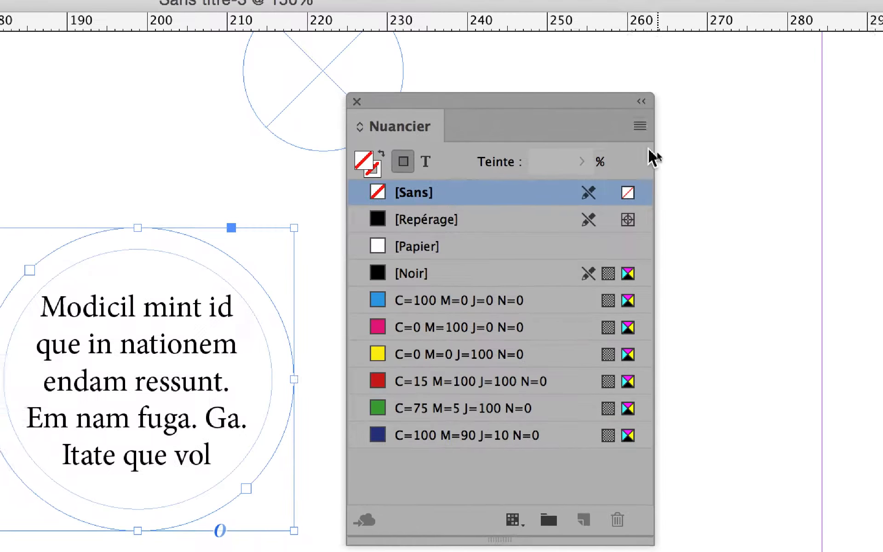
Start a new colour swatch, move its dialog clear of the text frame, and set the colour mode to RVB
{"action": "left_click", "coordinate": [640, 126]}
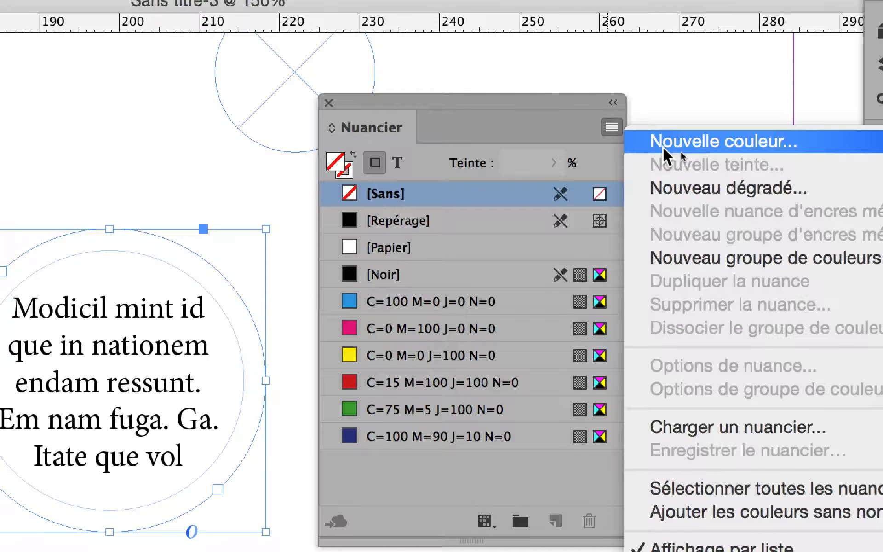
{"action": "left_click", "coordinate": [664, 148]}
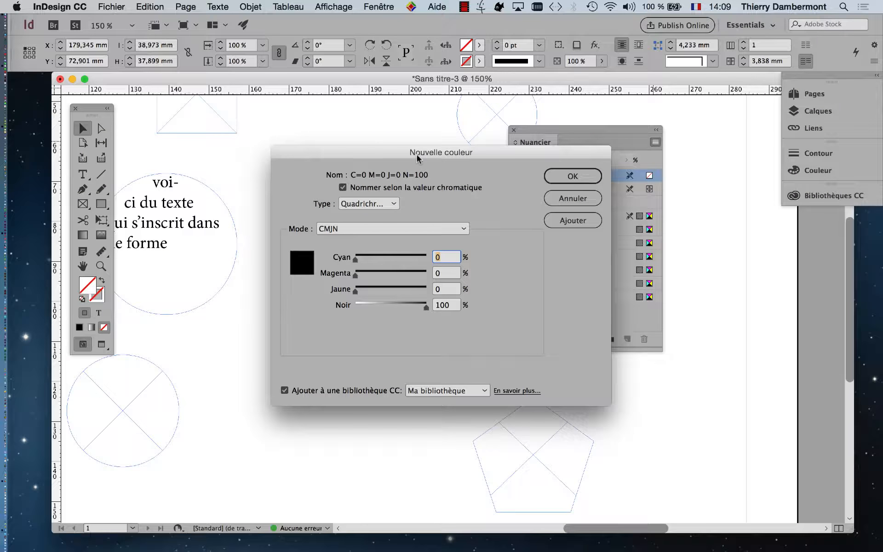
{"action": "left_click_drag", "start_coordinate": [417, 158], "coordinate": [644, 95]}
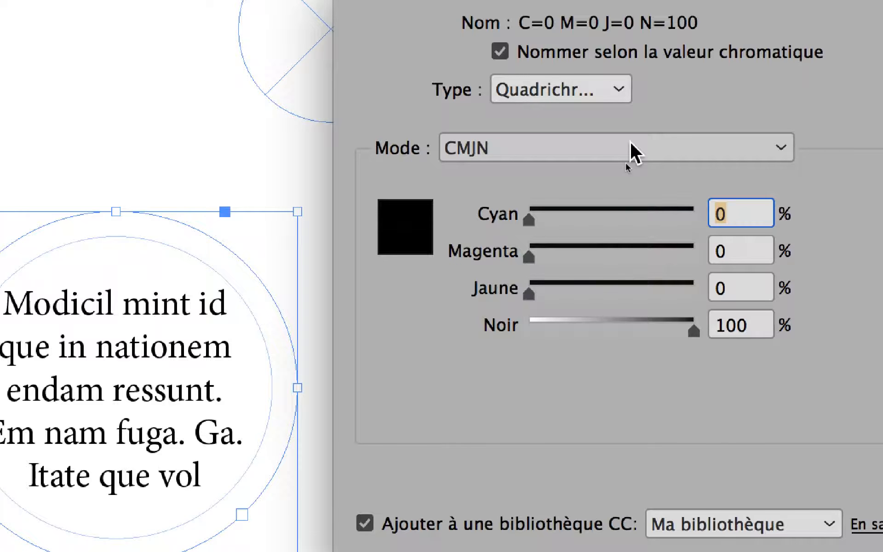
{"action": "left_click", "coordinate": [595, 225]}
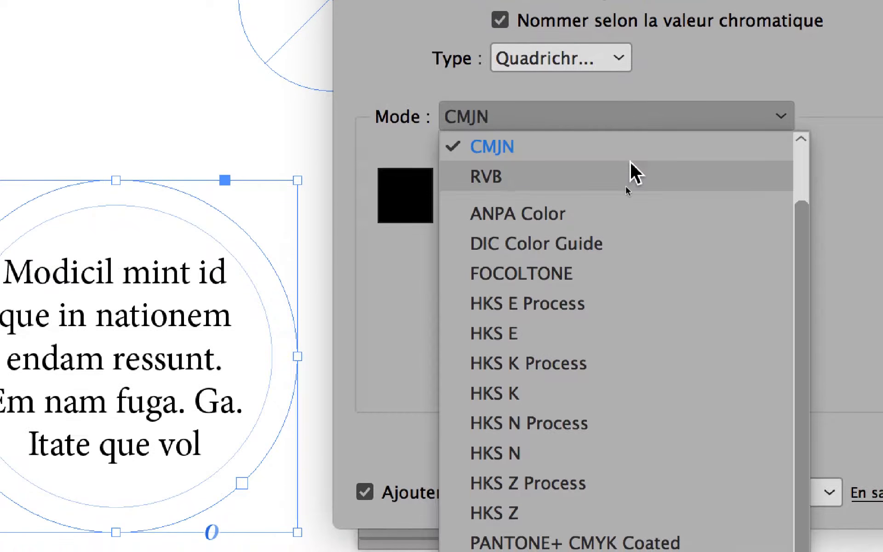
{"action": "left_click", "coordinate": [630, 166]}
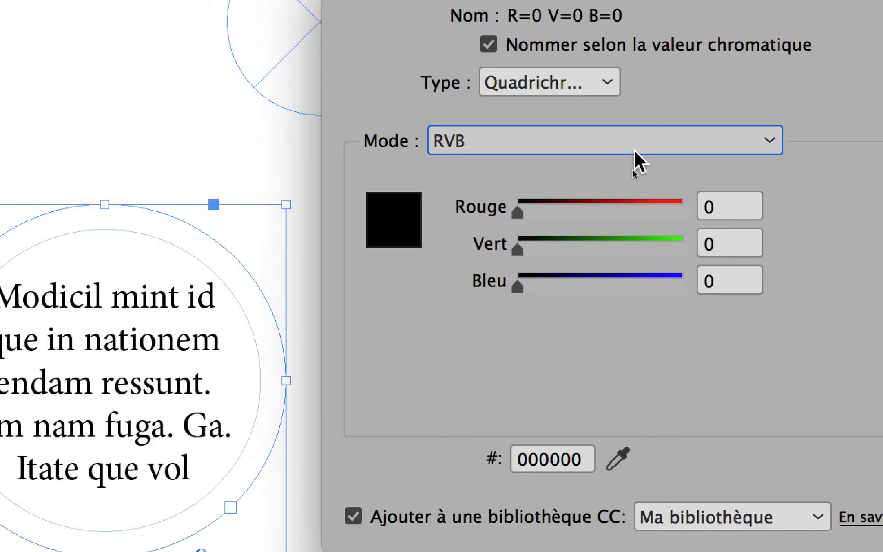
Mix a vivid green from Rouge 172 and a nearly full Vert, then replace it with the suggested in-gamut colour
{"action": "left_click", "coordinate": [631, 205]}
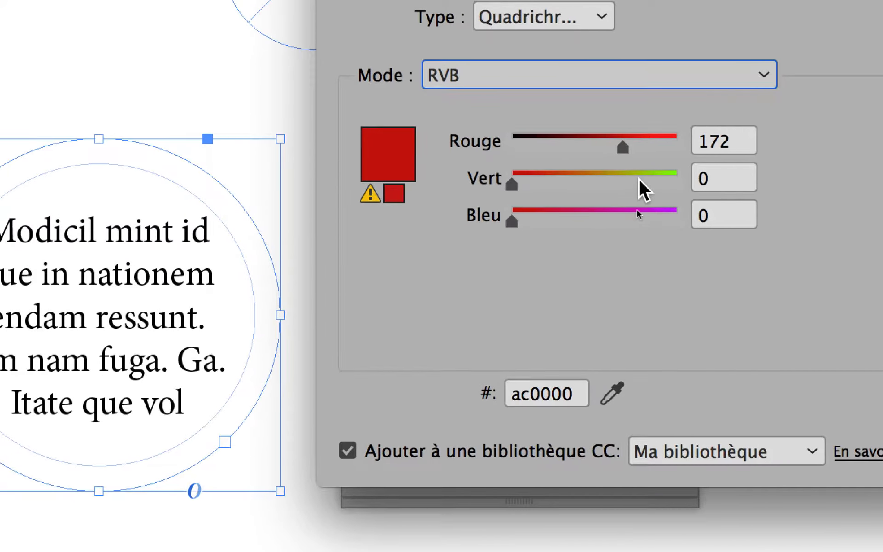
{"action": "left_click_drag", "start_coordinate": [641, 180], "coordinate": [674, 183]}
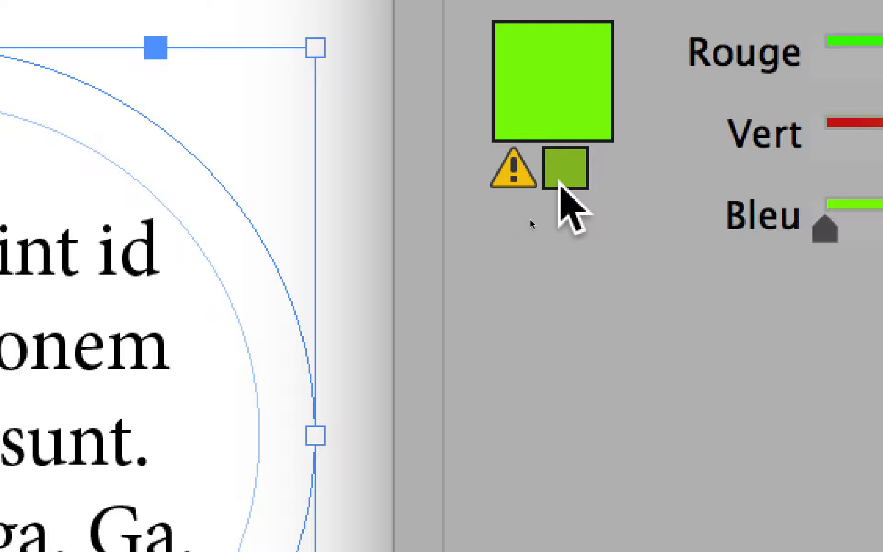
{"action": "left_click", "coordinate": [560, 181]}
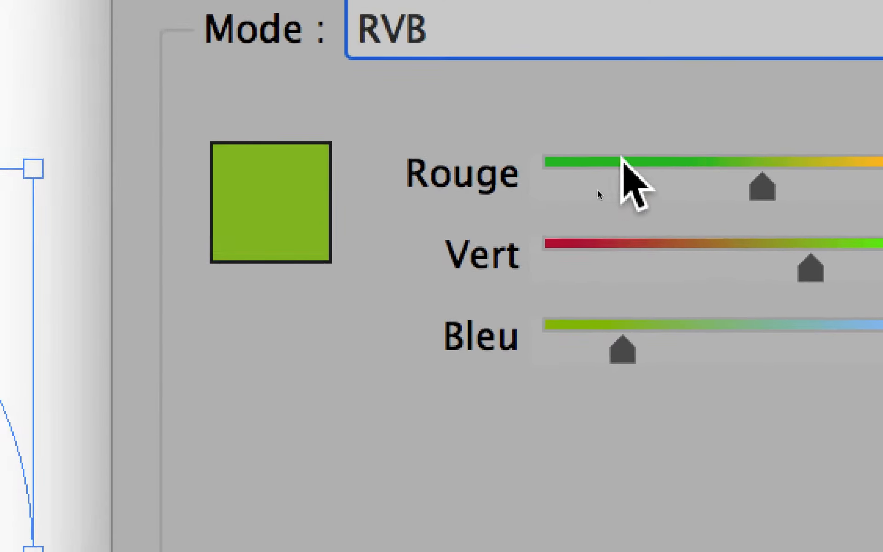
Adjust the new swatch to a bright green with Rouge 47, Vert 248 and Bleu 61
{"action": "left_click", "coordinate": [503, 91]}
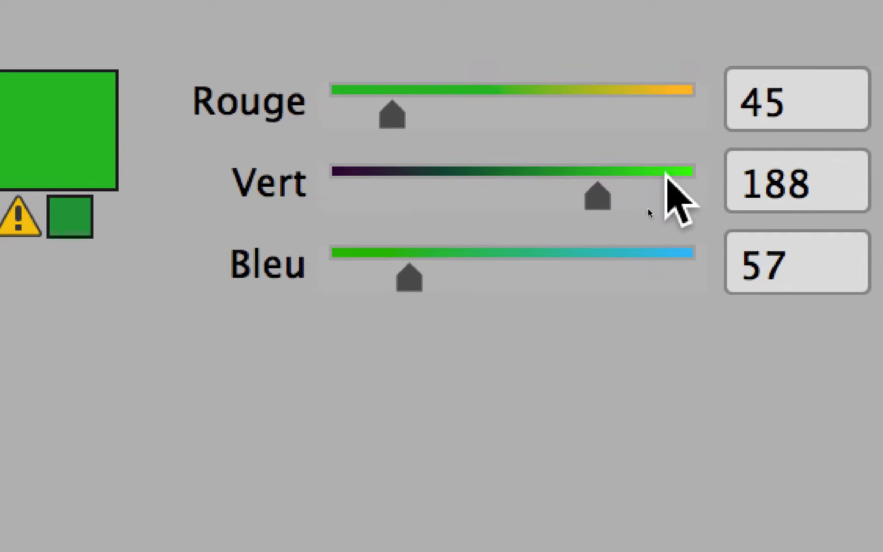
{"action": "left_click", "coordinate": [665, 174]}
{"action": "left_click_drag", "start_coordinate": [666, 174], "coordinate": [684, 179]}
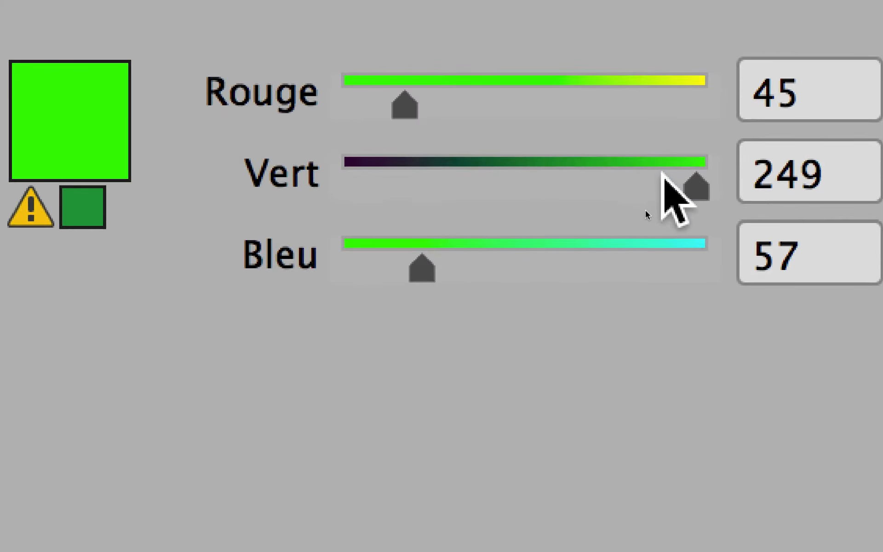
{"action": "mouse_move", "coordinate": [765, 210]}
{"action": "left_mouse_down"}
{"action": "mouse_move", "coordinate": [754, 210]}
{"action": "mouse_move", "coordinate": [761, 213]}
{"action": "left_mouse_up"}
{"action": "left_click_drag", "start_coordinate": [668, 179], "coordinate": [670, 171]}
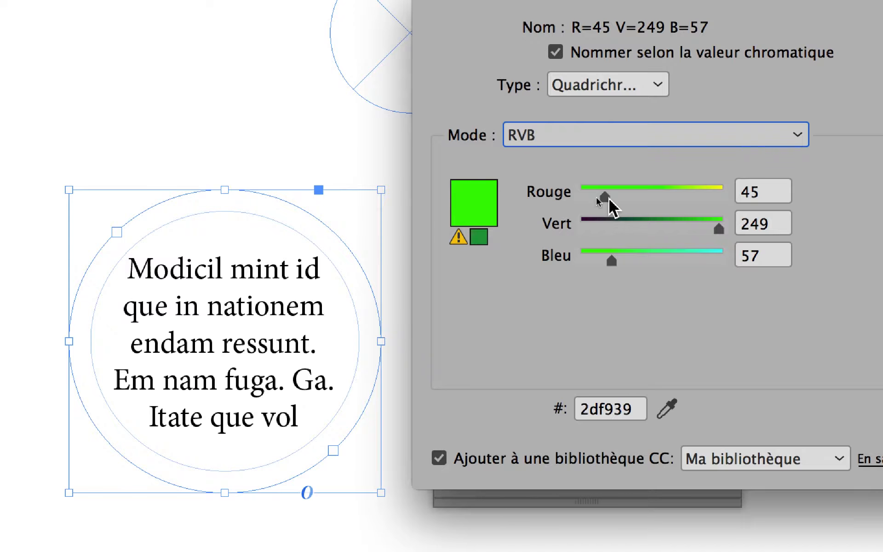
{"action": "left_click_drag", "start_coordinate": [609, 199], "coordinate": [547, 199]}
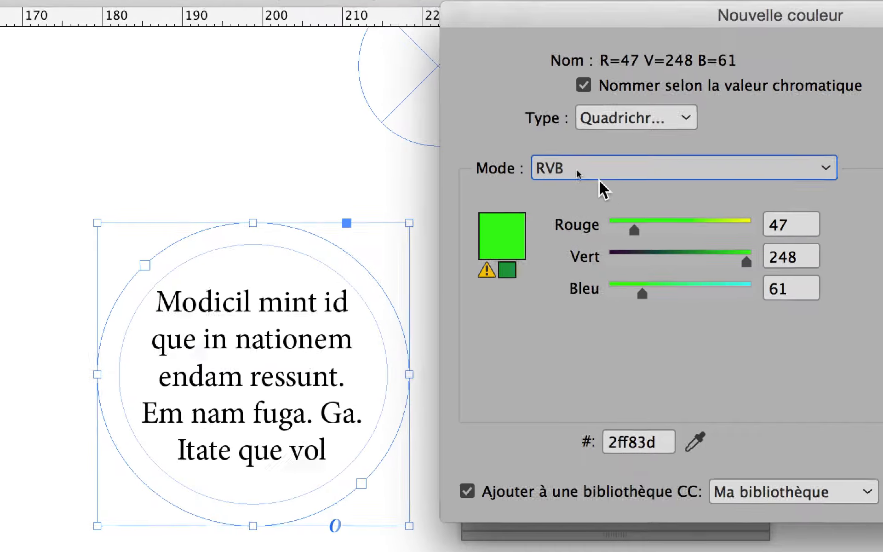
Switch the new swatch to CMJN mode and mix a brown, scaling its inks proportionally to C=18 M=33 J=40 N=30
{"action": "left_click", "coordinate": [578, 172]}
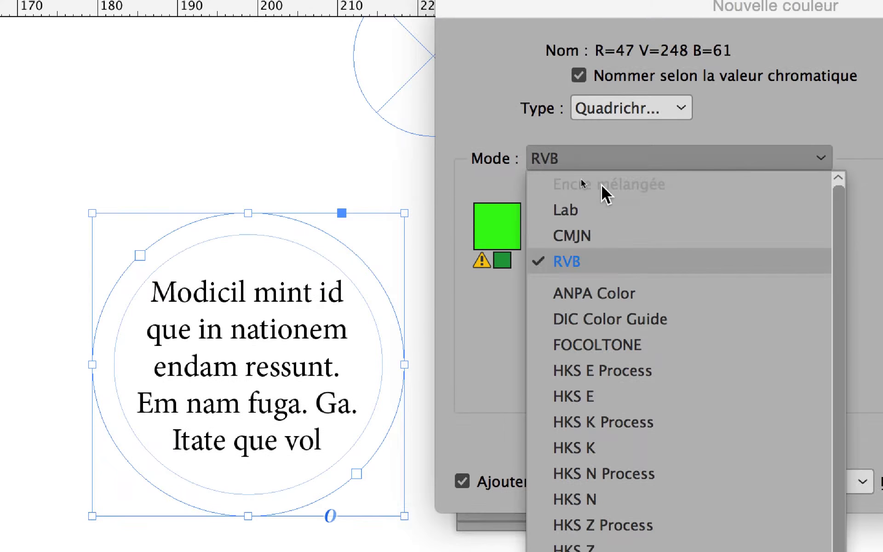
{"action": "left_click", "coordinate": [593, 235]}
{"action": "left_click", "coordinate": [623, 213]}
{"action": "left_click", "coordinate": [598, 184]}
{"action": "left_click", "coordinate": [637, 248]}
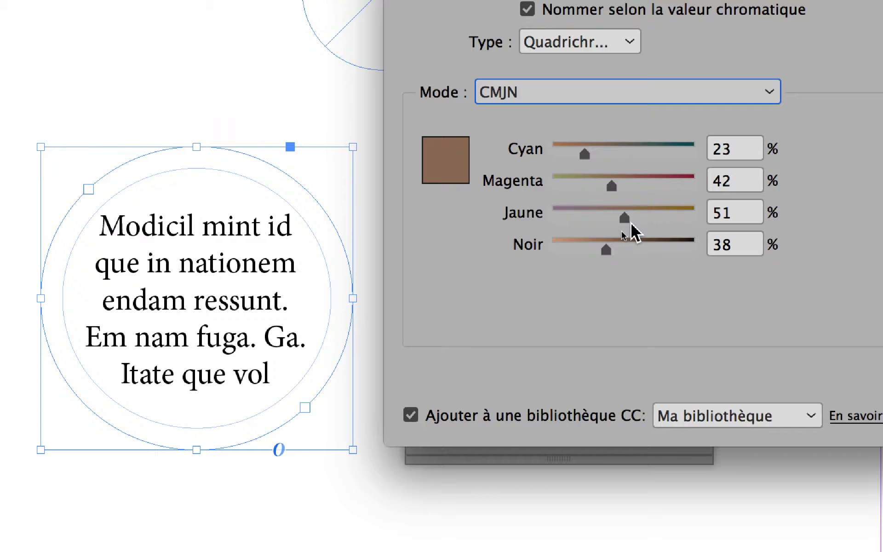
{"action": "mouse_move", "coordinate": [632, 225]}
{"action": "left_mouse_down"}
{"action": "mouse_move", "coordinate": [635, 214]}
{"action": "mouse_move", "coordinate": [638, 221]}
{"action": "mouse_move", "coordinate": [617, 220]}
{"action": "left_mouse_up"}
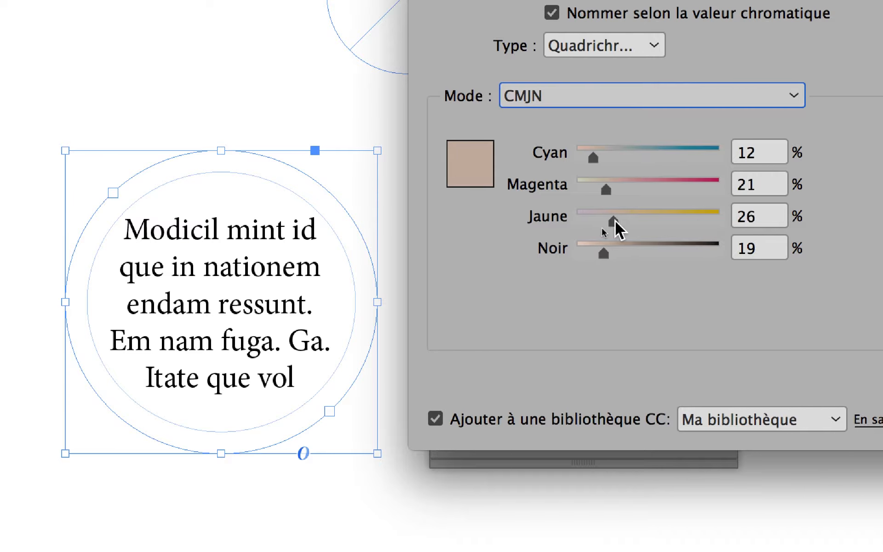
{"action": "left_click_drag", "start_coordinate": [634, 222], "coordinate": [655, 222]}
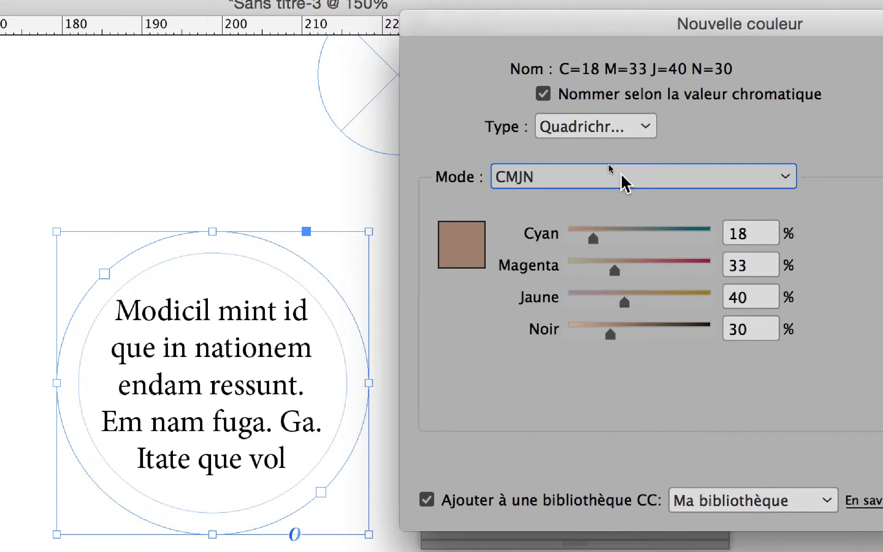
Return the new swatch to RVB mode, mix a magenta with Rouge 247, Vert 35 and Bleu 214, and create it
{"action": "left_click", "coordinate": [621, 109]}
{"action": "left_click", "coordinate": [624, 197]}
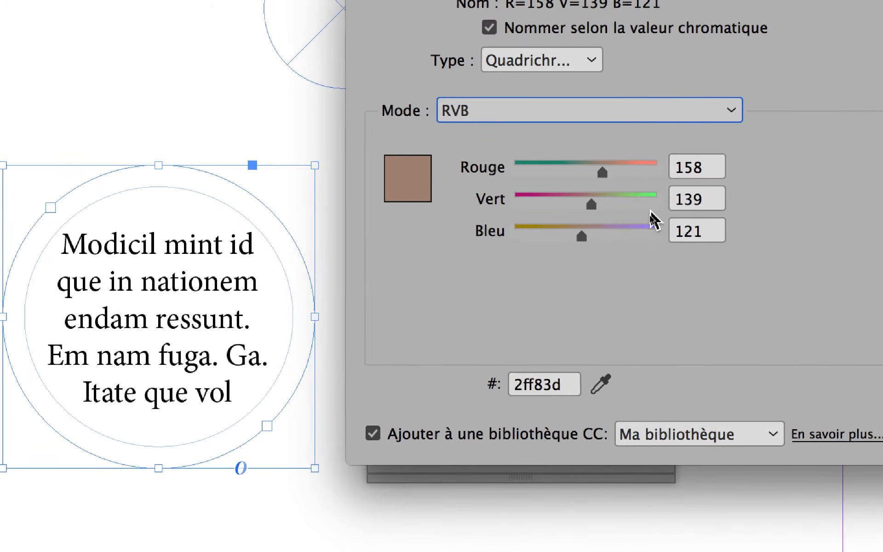
{"action": "left_click", "coordinate": [647, 246]}
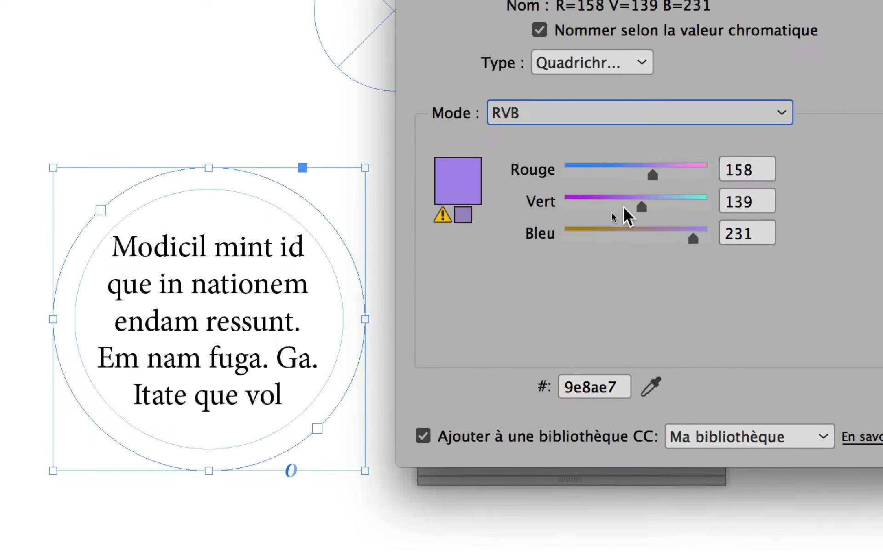
{"action": "left_click_drag", "start_coordinate": [544, 215], "coordinate": [537, 215]}
{"action": "left_click_drag", "start_coordinate": [625, 191], "coordinate": [676, 182]}
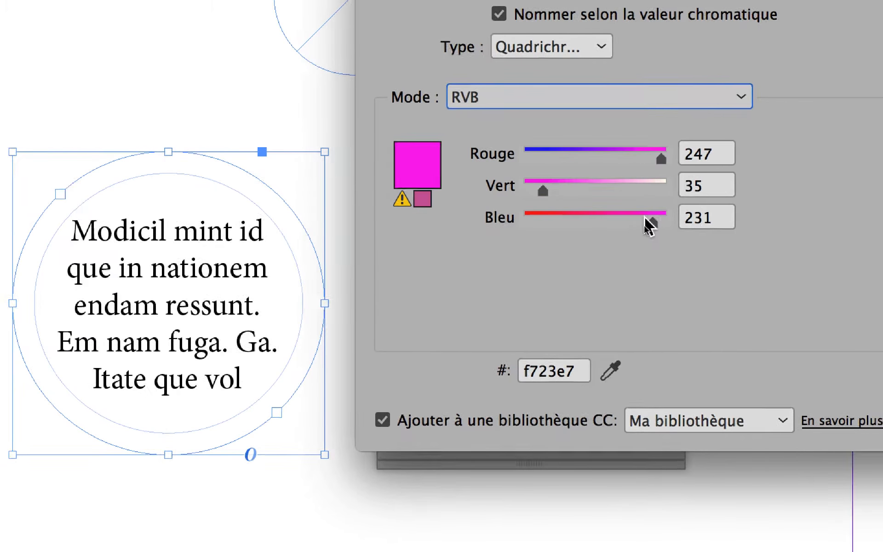
{"action": "left_click_drag", "start_coordinate": [673, 242], "coordinate": [666, 246]}
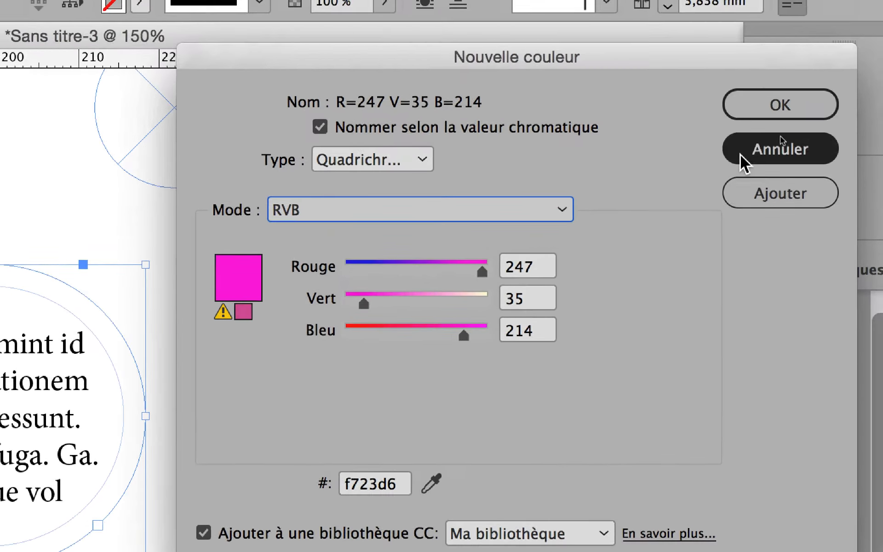
{"action": "left_click", "coordinate": [788, 123]}
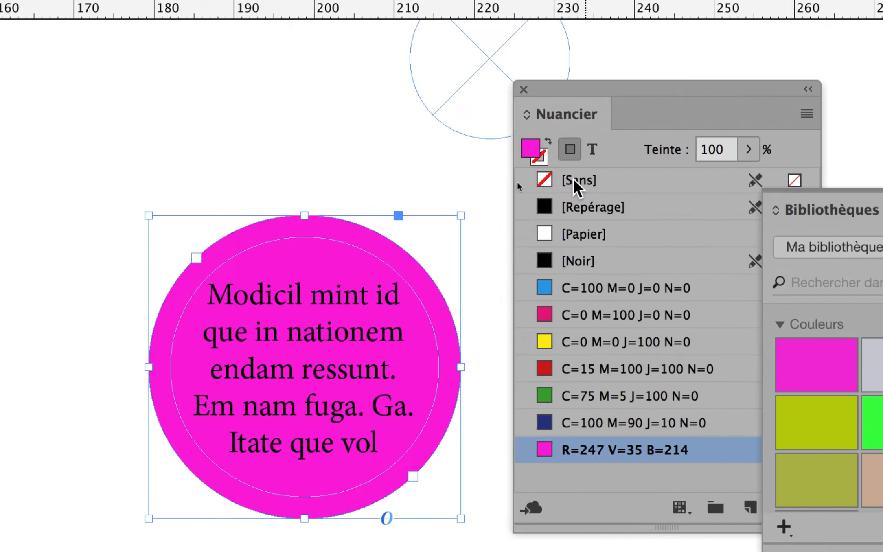